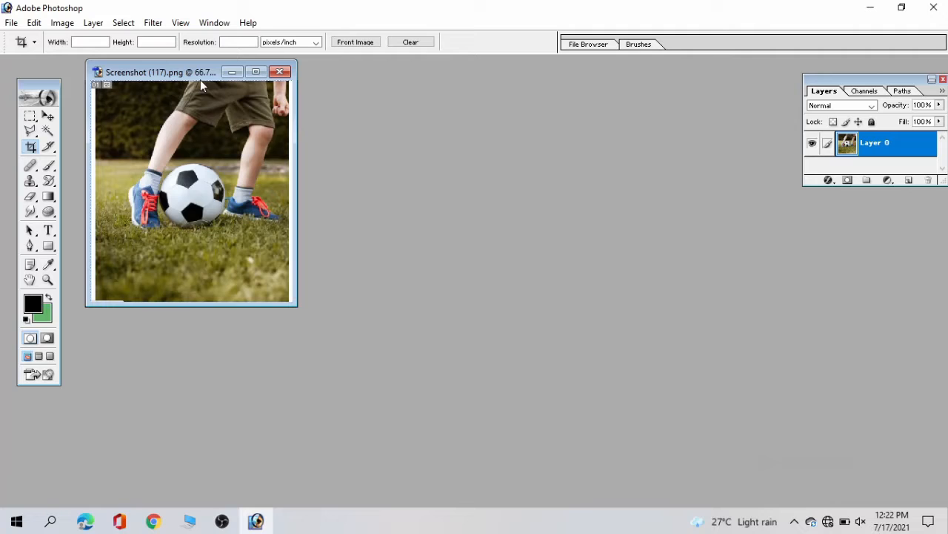
Start a Pen tool path along the soccer ball's upper-left edge
left_click_drag(197, 73, 417, 88)
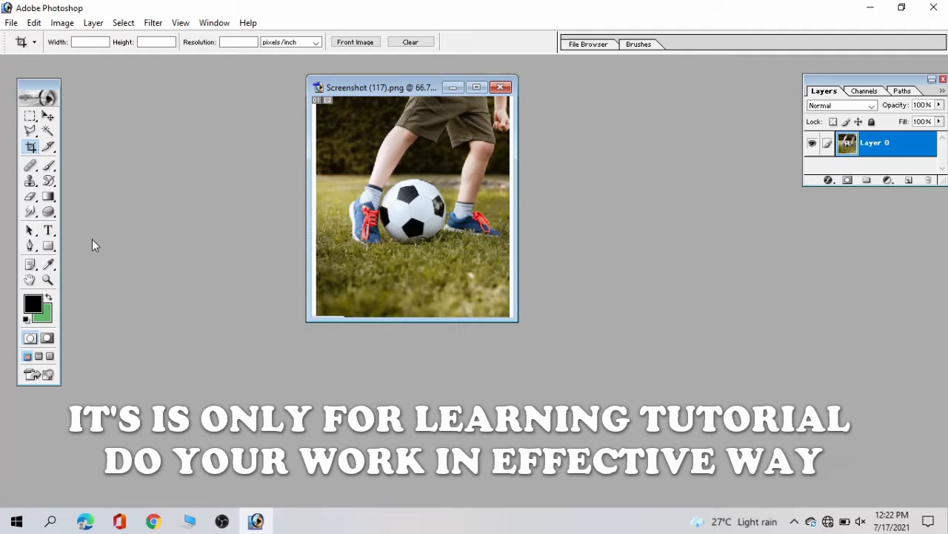
key("p")
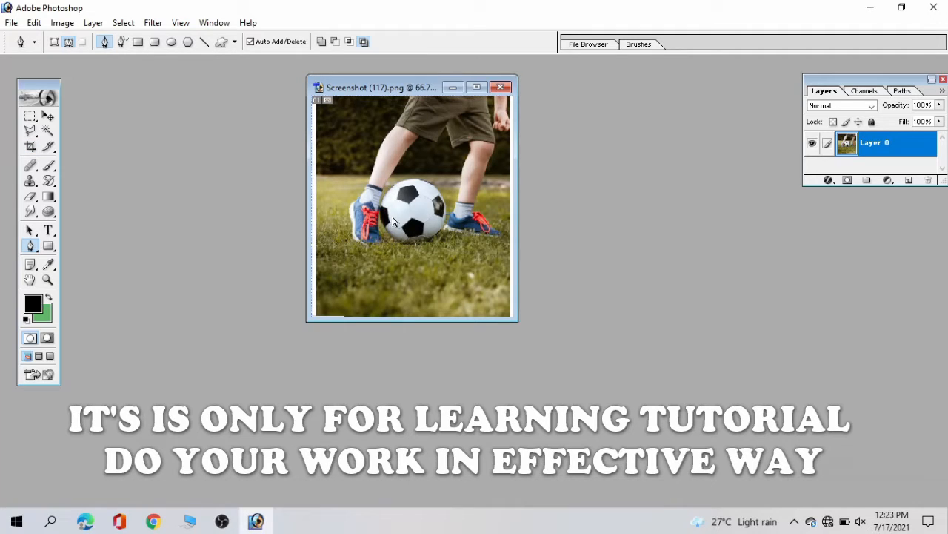
key("ctrl+plus")
key("ctrl+plus")
key("ctrl+plus")
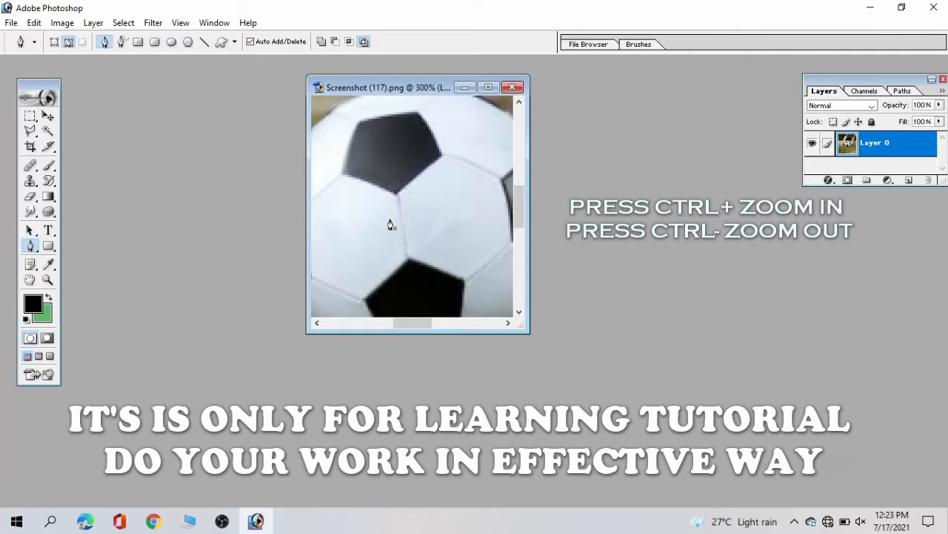
left_click_drag(368, 216, 407, 255)
left_click(320, 204)
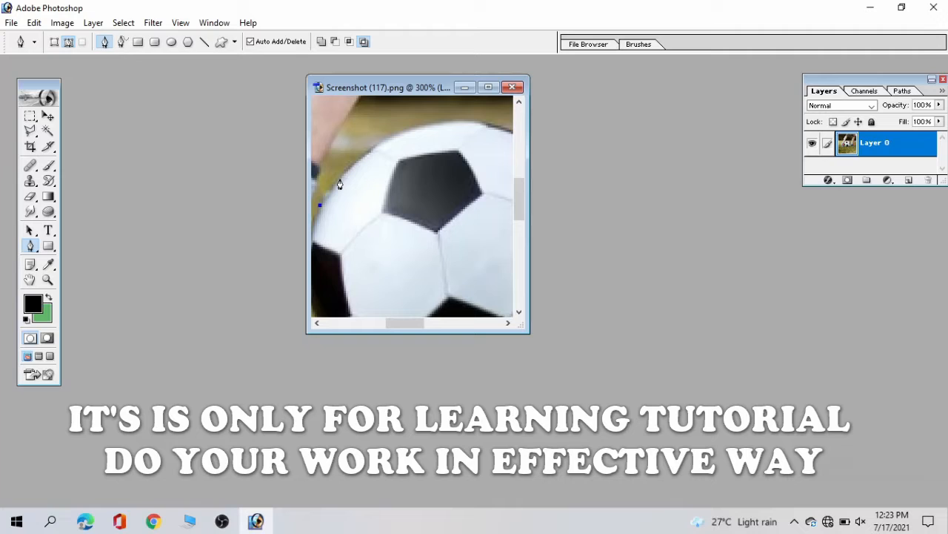
left_click(339, 180)
left_click(369, 152)
left_click(396, 133)
Continue the path over the top of the ball to its upper-right edge
left_click_drag(427, 148, 374, 181)
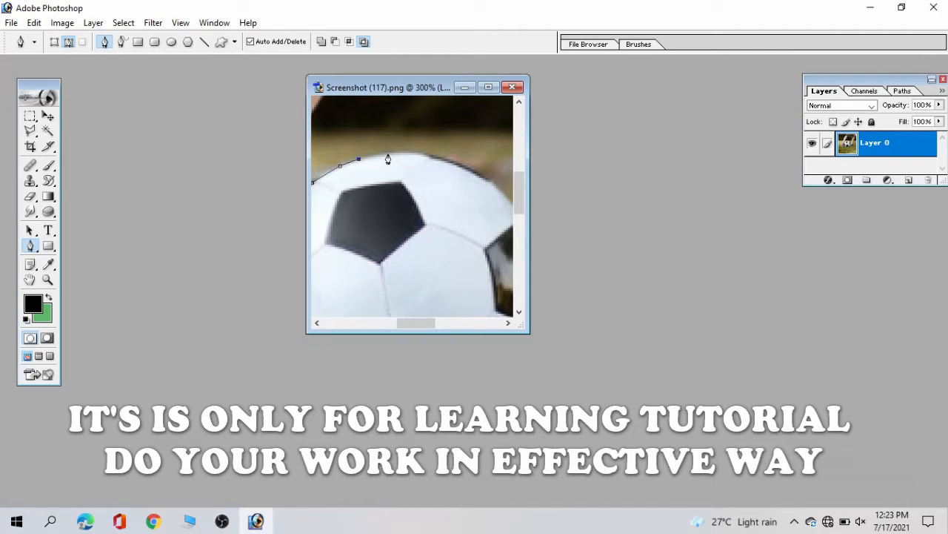
left_click(388, 153)
left_click(418, 152)
left_click(445, 160)
left_click(499, 187)
Extend the path down the ball's right side to where it meets the grass
left_click_drag(491, 215, 385, 193)
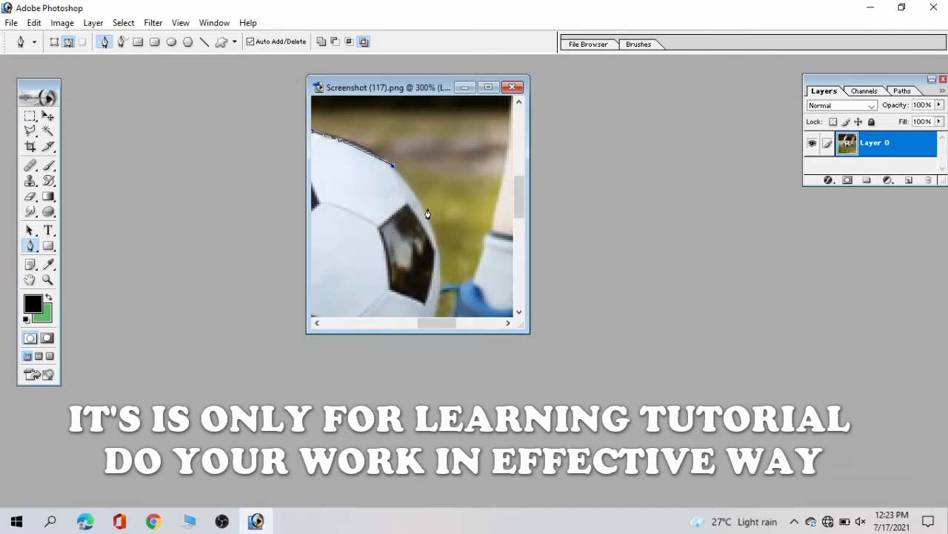
left_click(426, 212)
left_click(438, 243)
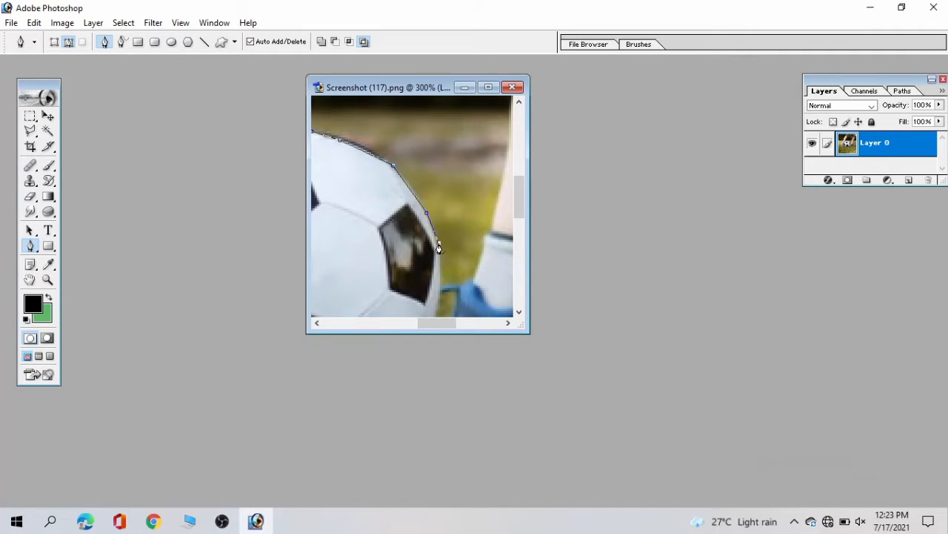
left_click_drag(442, 290, 452, 215)
left_click(451, 214)
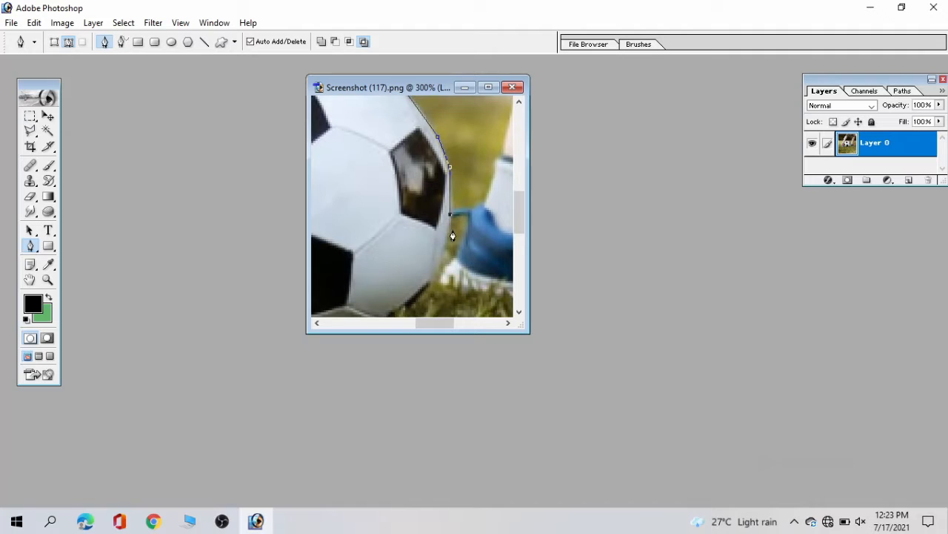
left_click(444, 246)
left_click(430, 282)
Trace the path along the bottom of the ball through the grass
left_click_drag(424, 294, 437, 220)
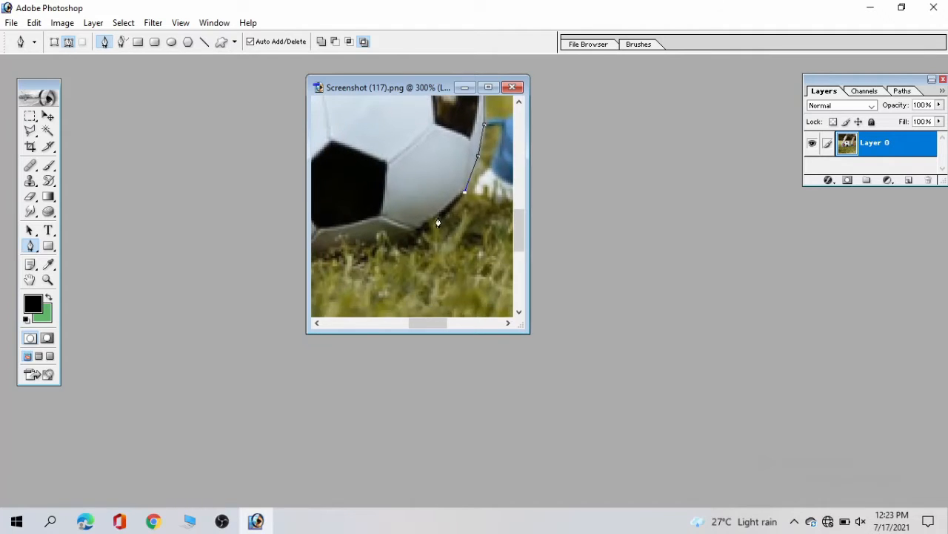
left_click(439, 221)
left_click(417, 242)
left_click_drag(408, 248, 458, 233)
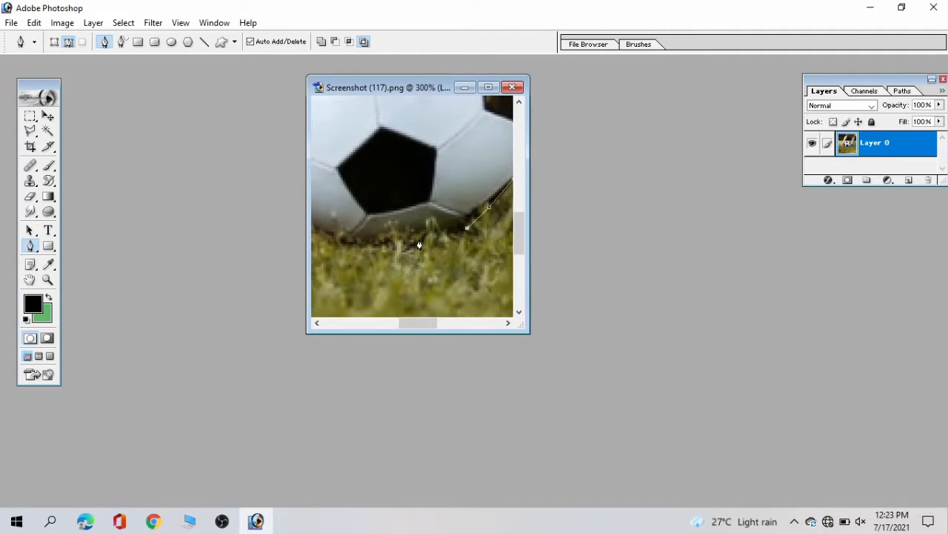
left_click(419, 238)
left_click(389, 248)
left_click(344, 244)
Trace the path up the ball's left side beside the shoe and close it at the starting point
left_click_drag(336, 234, 443, 259)
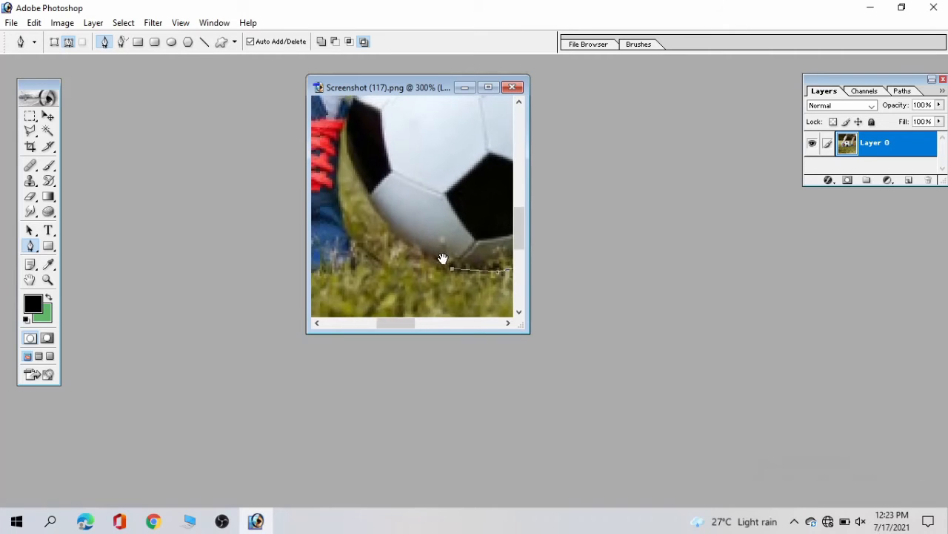
left_click(404, 241)
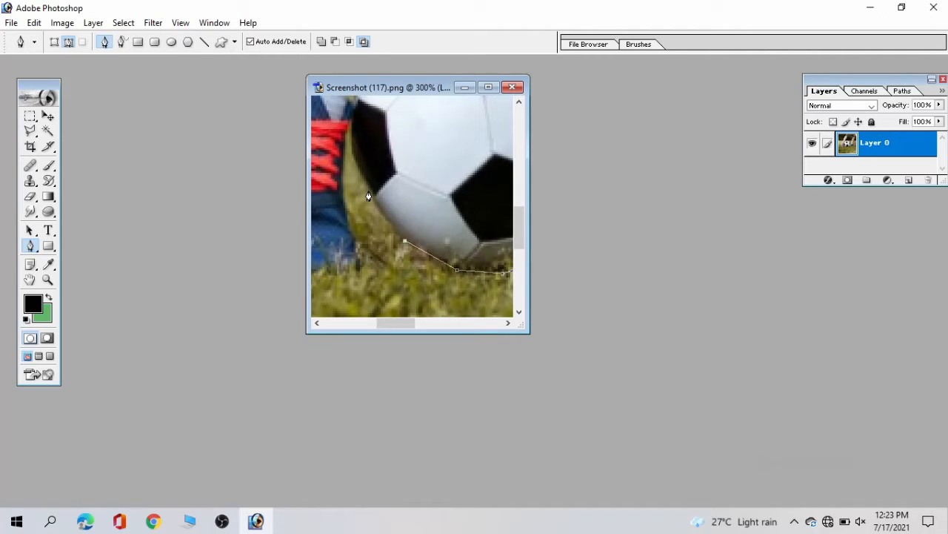
left_click(368, 188)
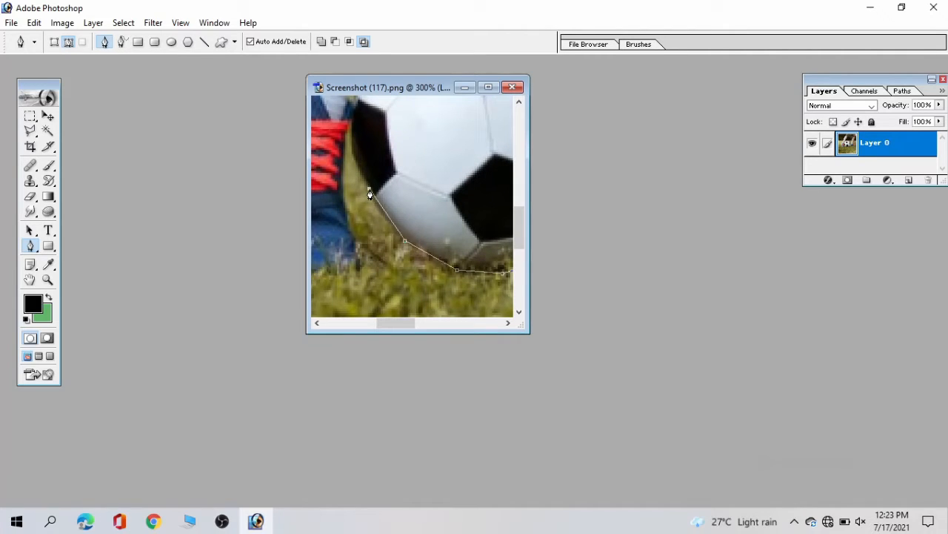
left_click(350, 142)
left_click_drag(378, 112, 379, 198)
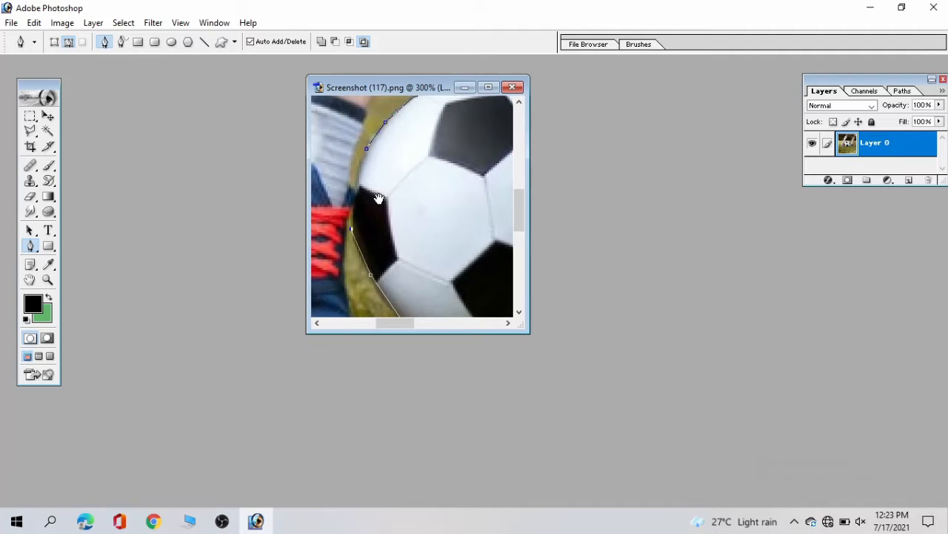
left_click(365, 149)
Add anchor points on the path's left side and bend those segments to follow the ball's curve
left_click_drag(30, 246, 87, 276)
left_click(87, 272)
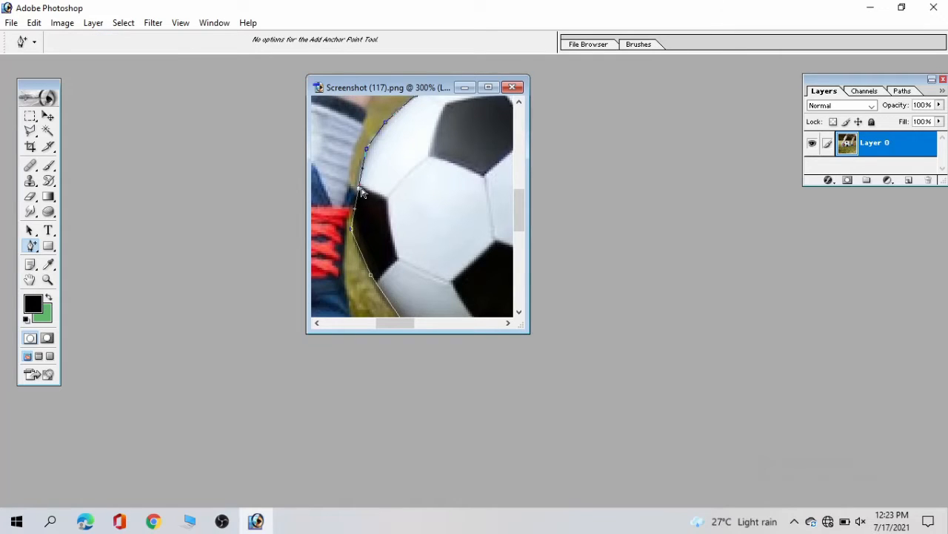
left_click_drag(359, 188, 355, 191)
left_click_drag(360, 251, 358, 254)
Add anchor points along the path's lower-left and bottom segments and fit them to the ball's edge
left_click_drag(446, 249, 424, 175)
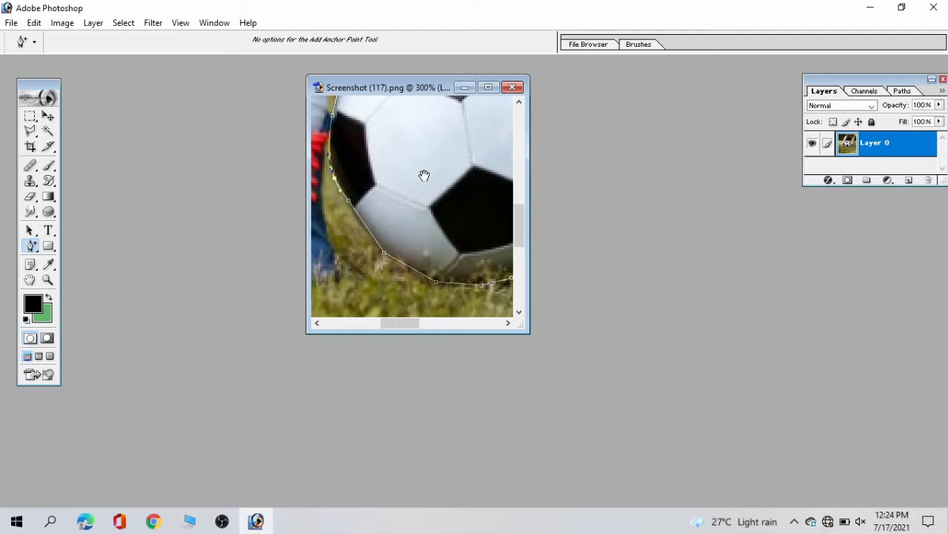
left_click(364, 231)
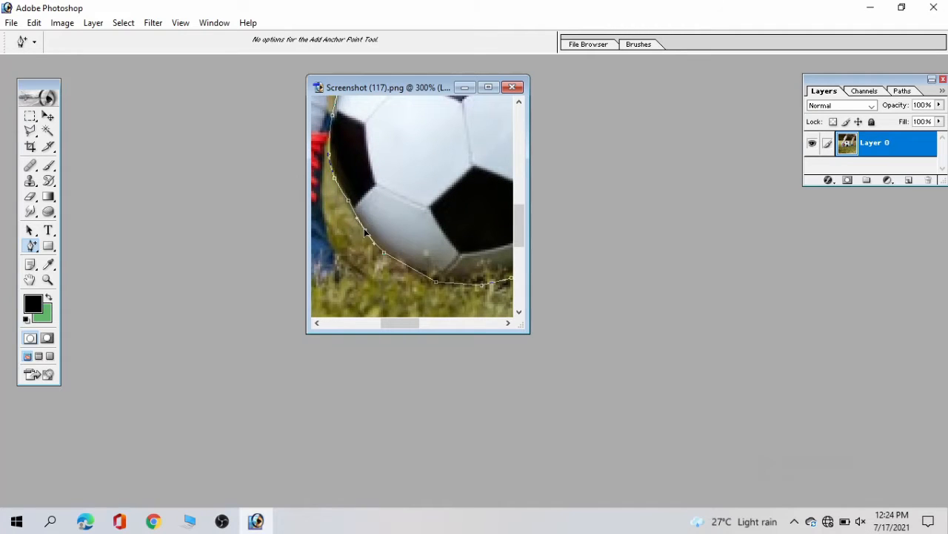
left_click(410, 268)
left_click_drag(410, 269, 413, 266)
left_click(458, 283)
mouse_move(458, 286)
left_mouse_down()
mouse_move(382, 281)
mouse_move(457, 250)
mouse_move(445, 276)
left_mouse_up()
Adjust the path's lower-right segments to follow the underside of the ball
left_click(419, 269)
key("space")
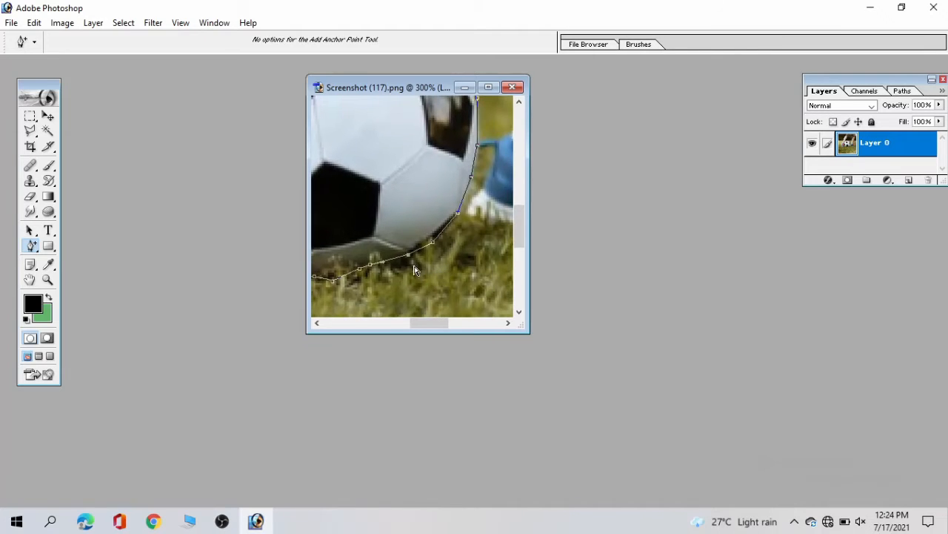
left_click_drag(372, 266, 372, 268)
key("space")
left_click_drag(460, 243, 451, 258)
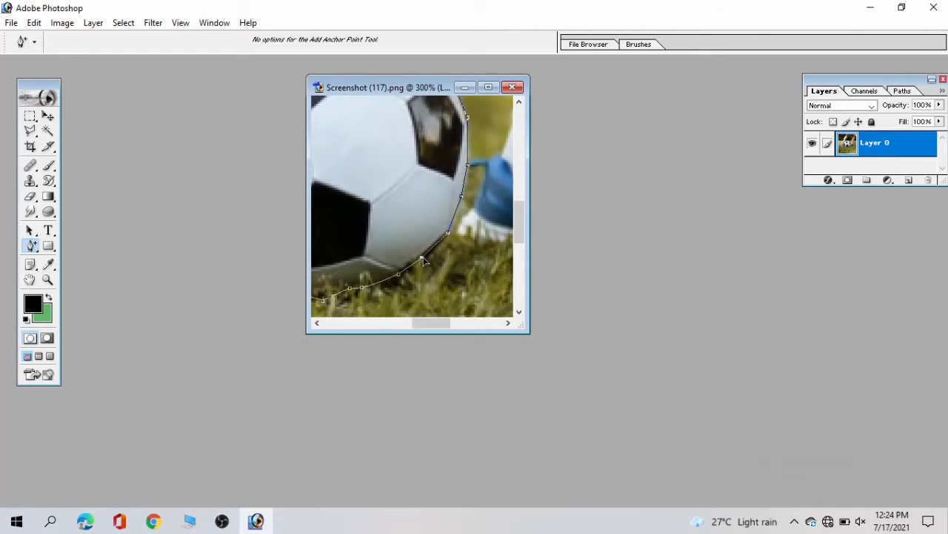
Refine the path along the ball's right and upper-right edge with added anchor points
key("space")
left_click_drag(486, 209, 455, 266)
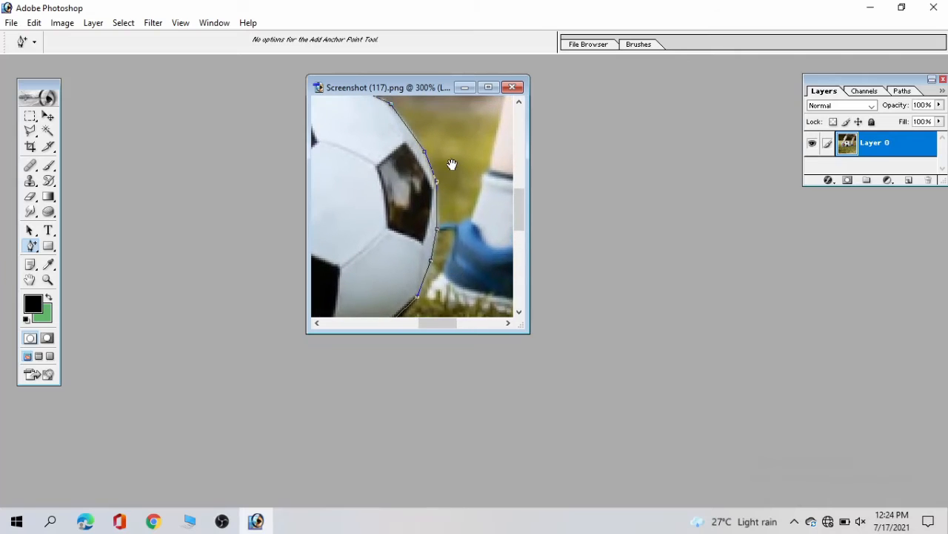
left_click_drag(452, 163, 489, 235)
left_click_drag(432, 170, 471, 189)
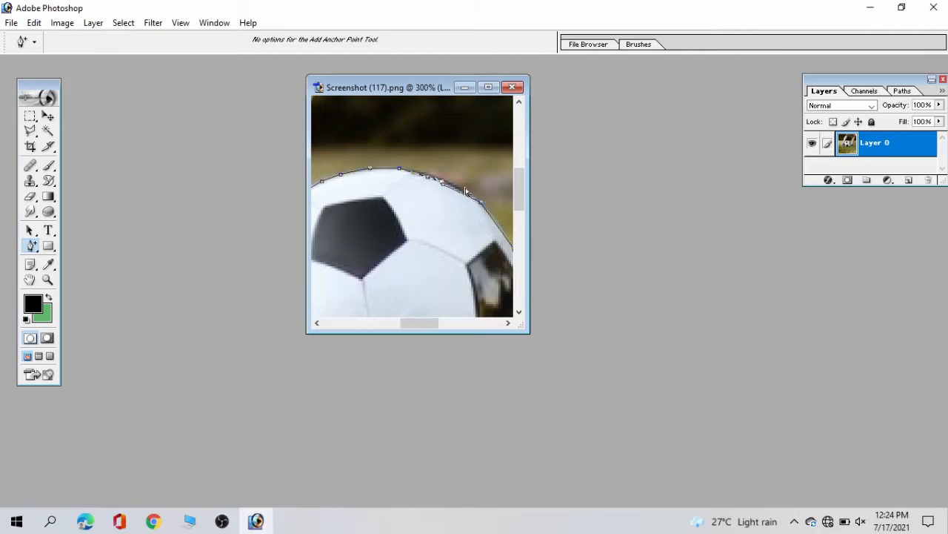
left_click_drag(487, 194, 436, 196)
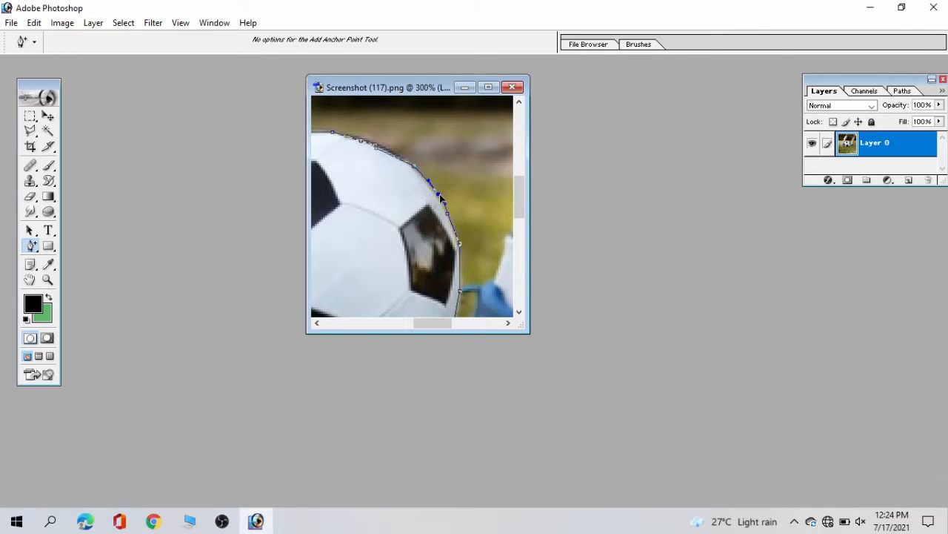
left_click_drag(379, 189, 442, 131)
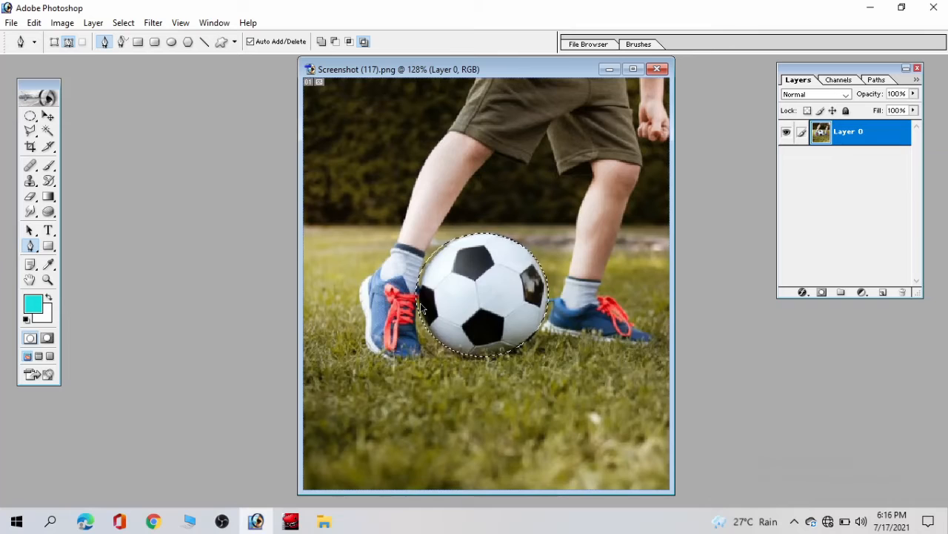
Feather the ball selection and copy it to a new layer
key("ctrl+alt+d")
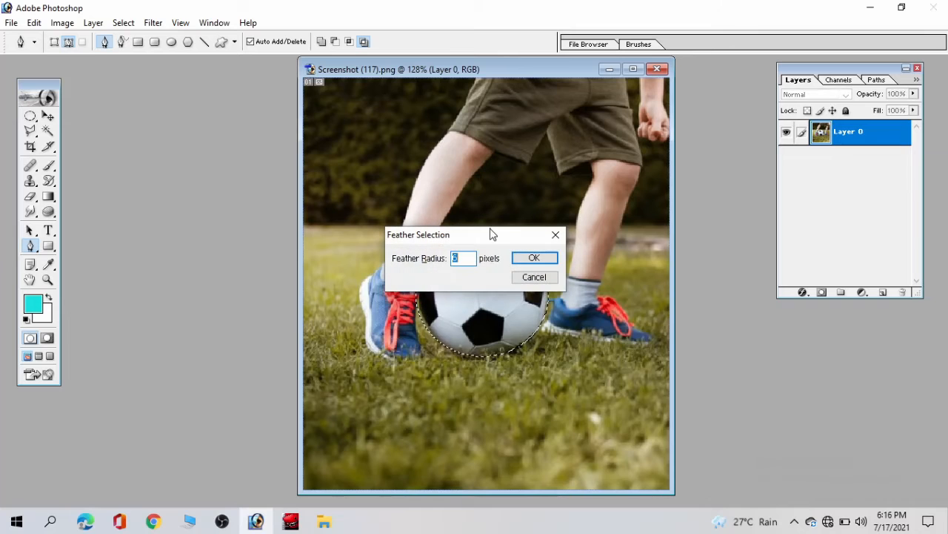
left_click(535, 258)
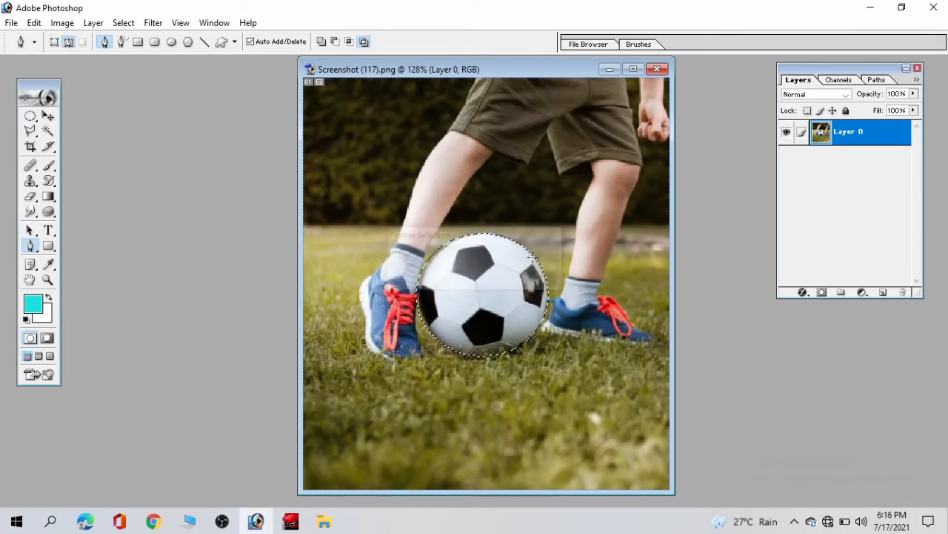
key("ctrl+j")
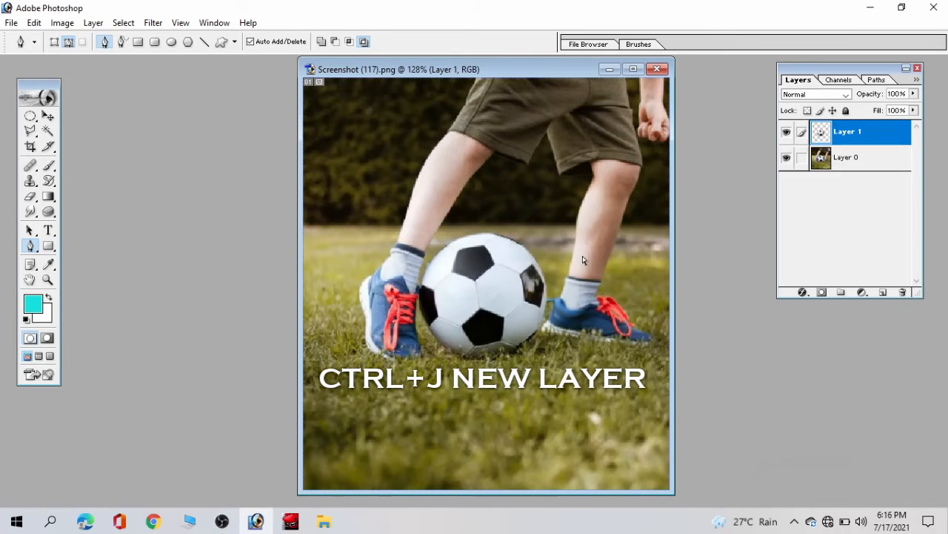
Darken the background with a Levels adjustment layer above Layer 0, setting the white output level to 140
left_click(843, 163)
left_click(863, 292)
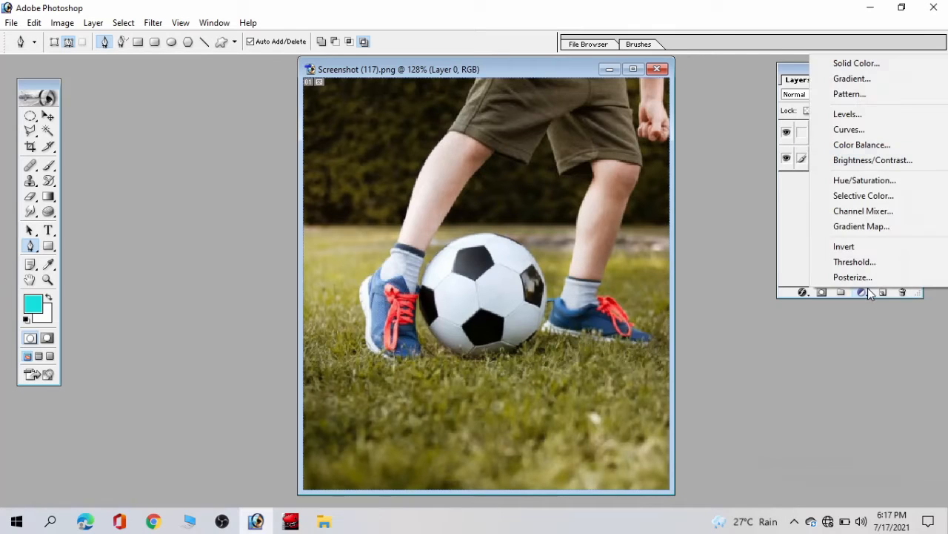
left_click(848, 114)
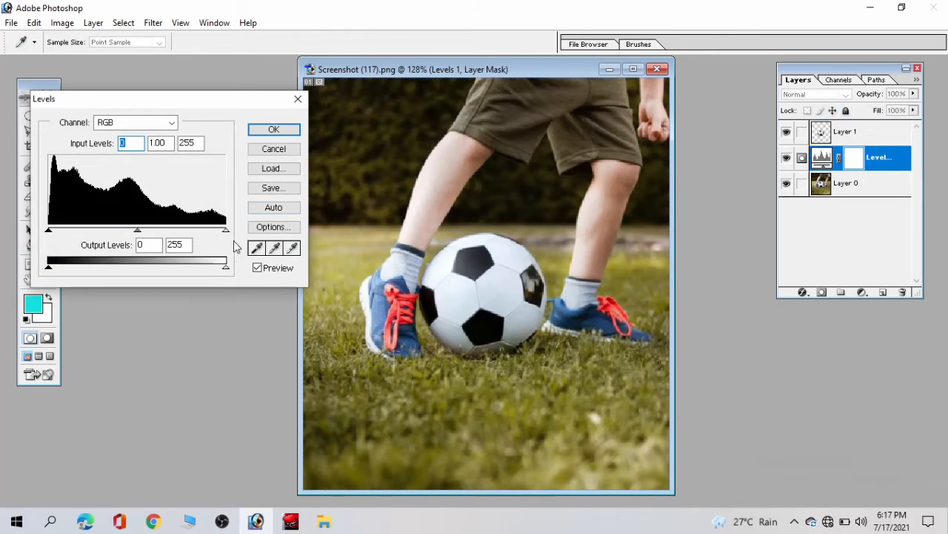
left_click_drag(226, 271, 146, 281)
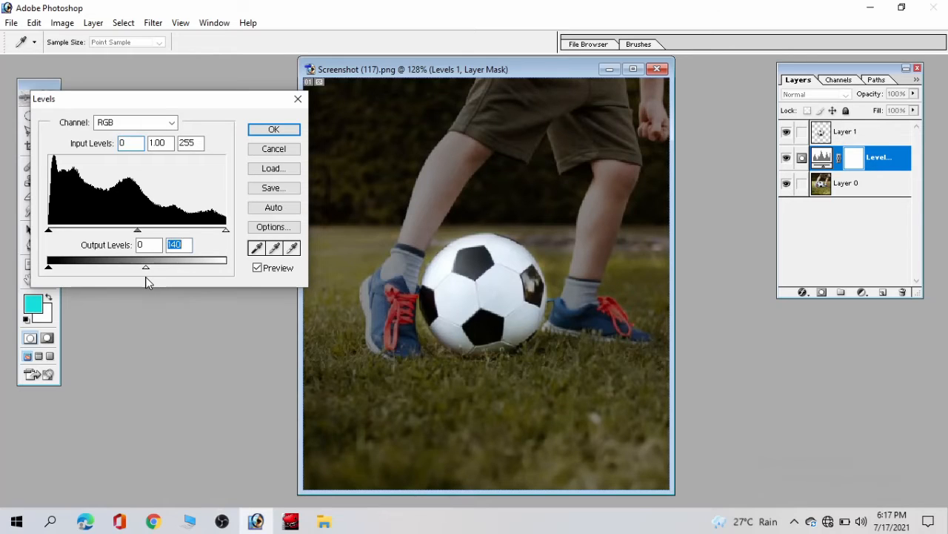
left_click(274, 131)
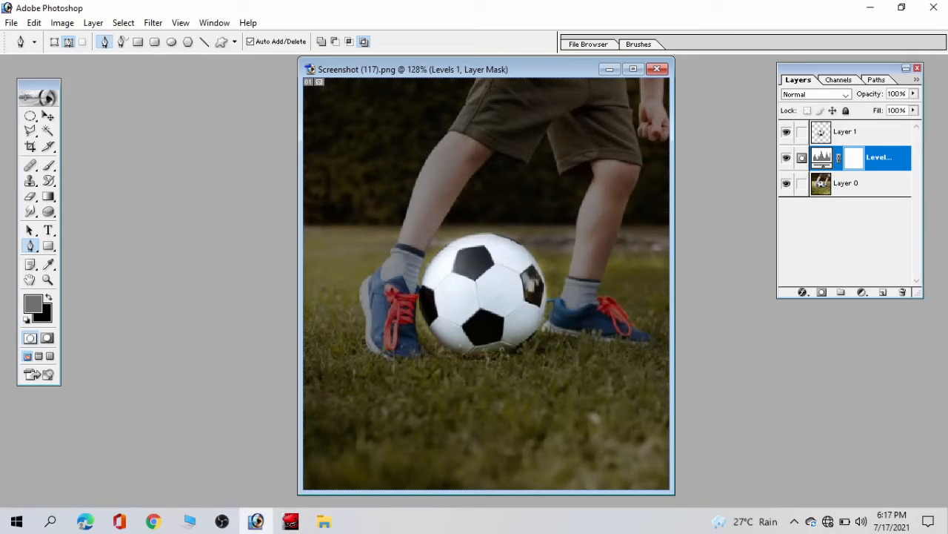
key("F5")
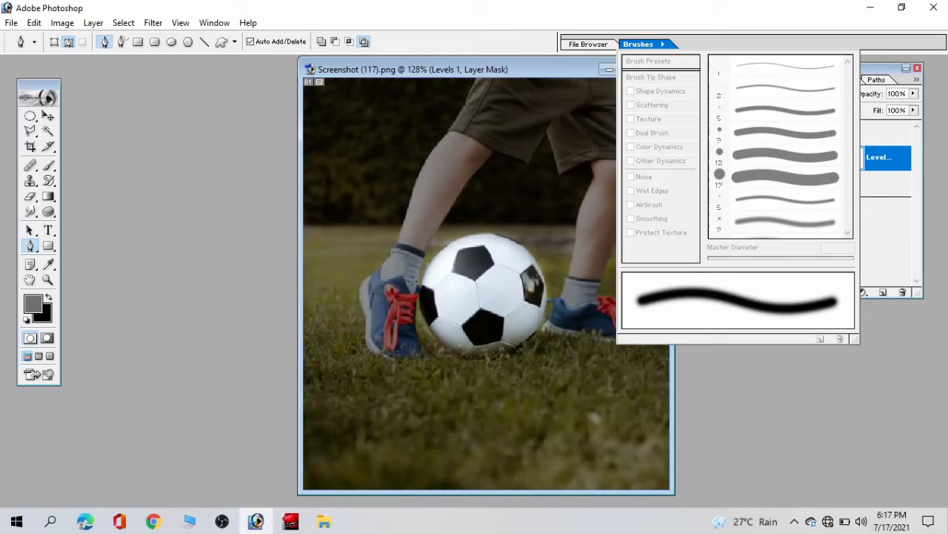
left_click(172, 206)
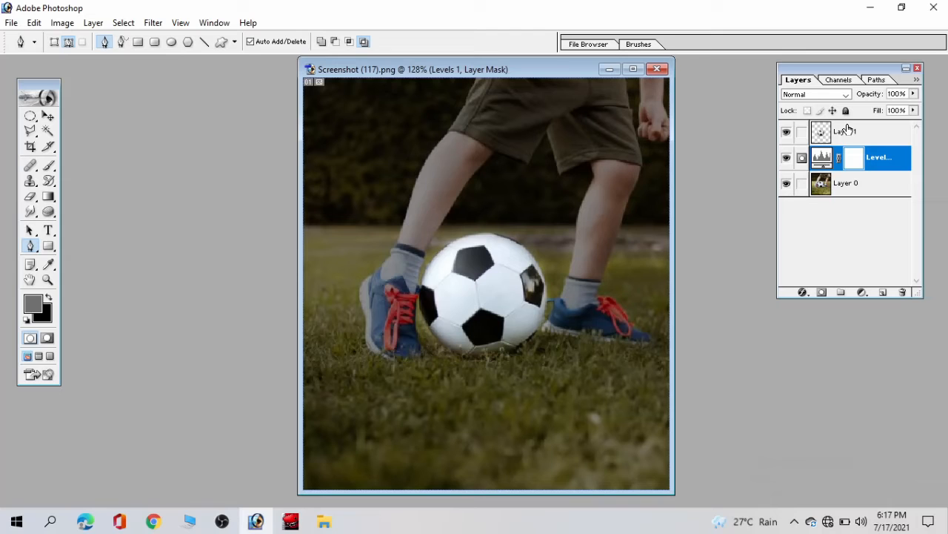
Apply a Gaussian Blur with a 250-pixel radius to Layer 1 copy 2
left_click(154, 23)
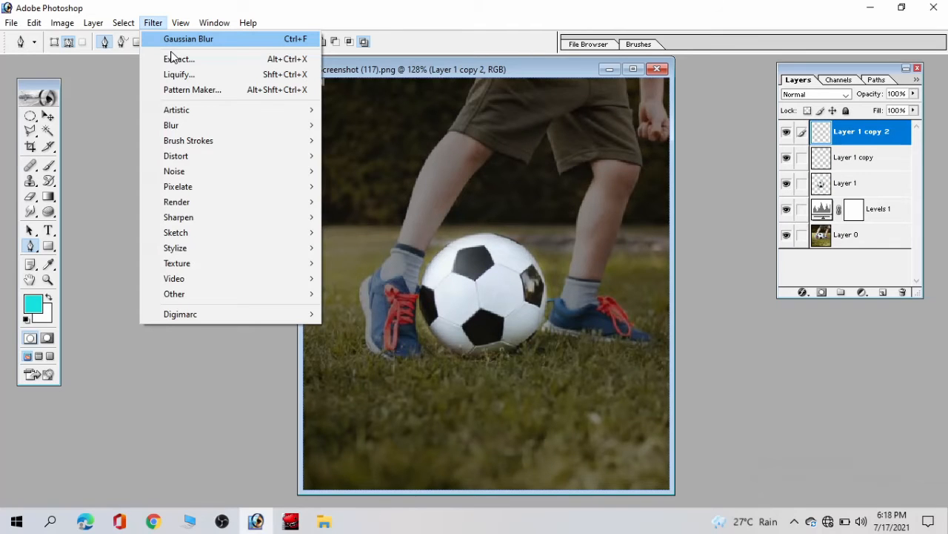
mouse_move(281, 125)
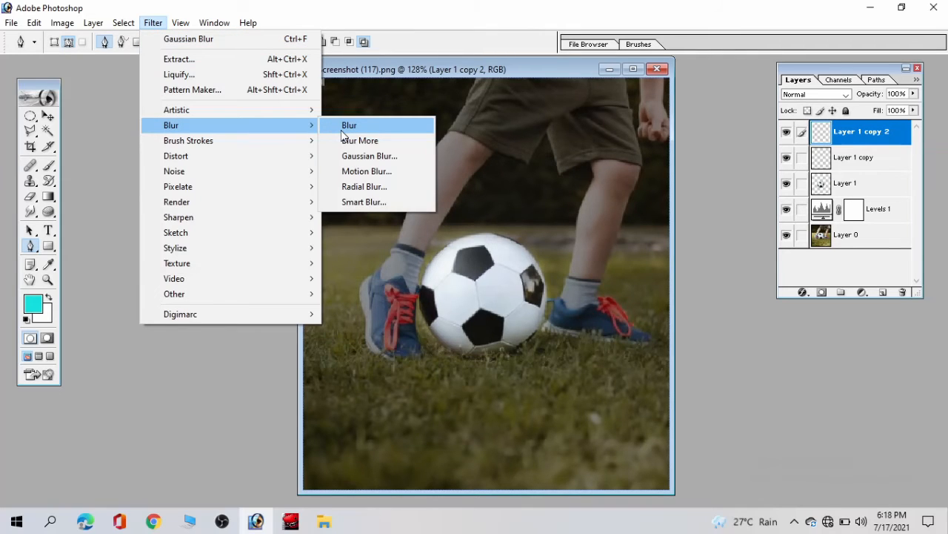
left_click(369, 155)
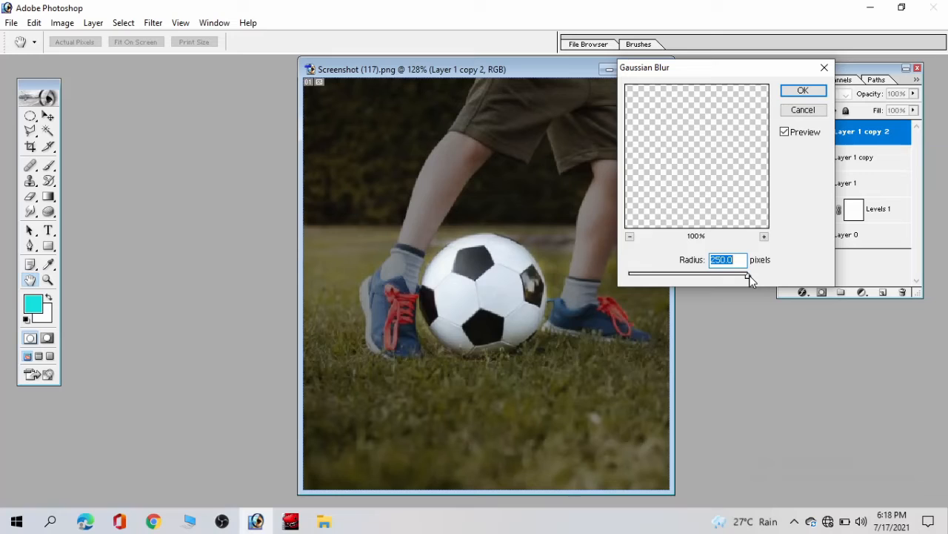
key("Return")
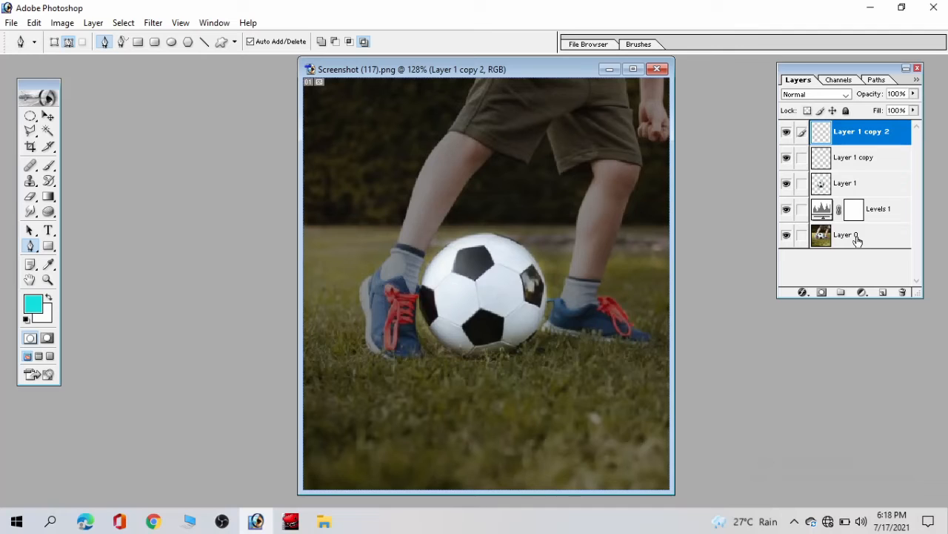
Colorize the ball on Layer 1 with Hue/Saturation, using hue 0, saturation 100 and lightness +28
left_click(33, 25)
mouse_move(62, 23)
mouse_move(95, 59)
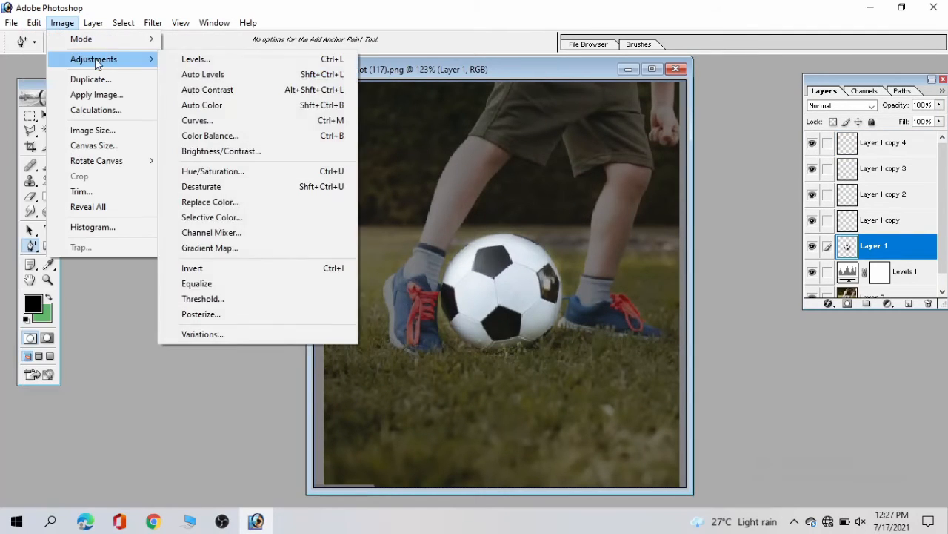
left_click(221, 172)
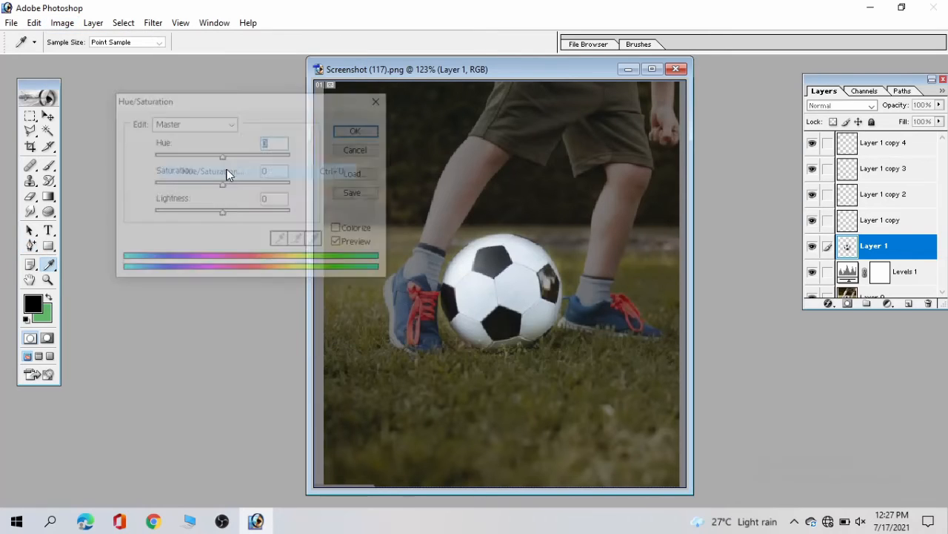
left_click(339, 230)
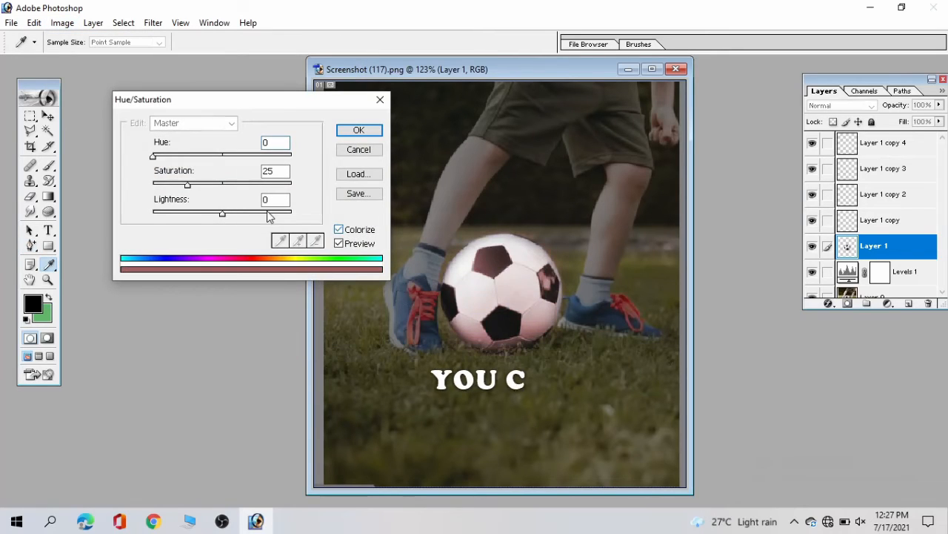
left_click_drag(223, 213, 244, 213)
left_click_drag(187, 186, 280, 192)
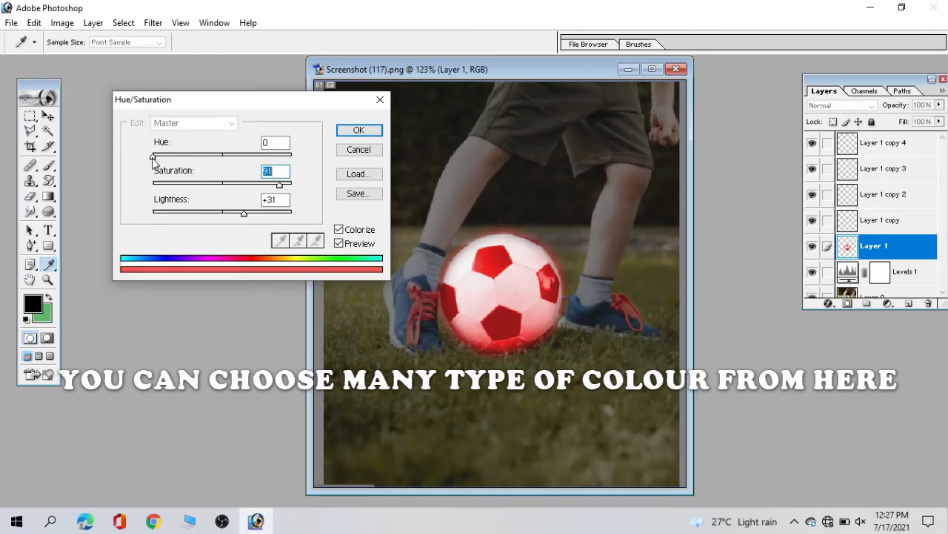
mouse_move(152, 155)
left_mouse_down()
mouse_move(172, 157)
mouse_move(152, 171)
left_mouse_up()
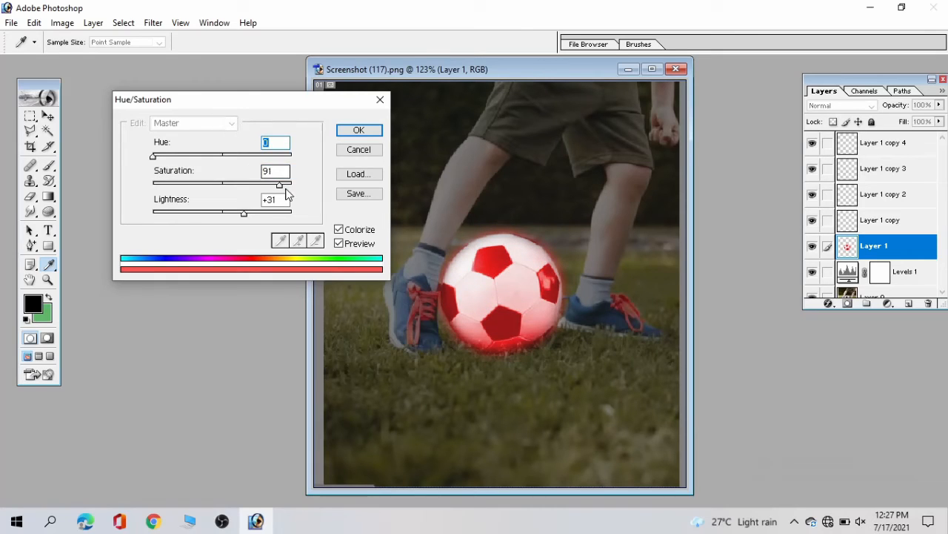
mouse_move(281, 189)
left_mouse_down()
mouse_move(294, 191)
mouse_move(185, 187)
mouse_move(295, 189)
left_mouse_up()
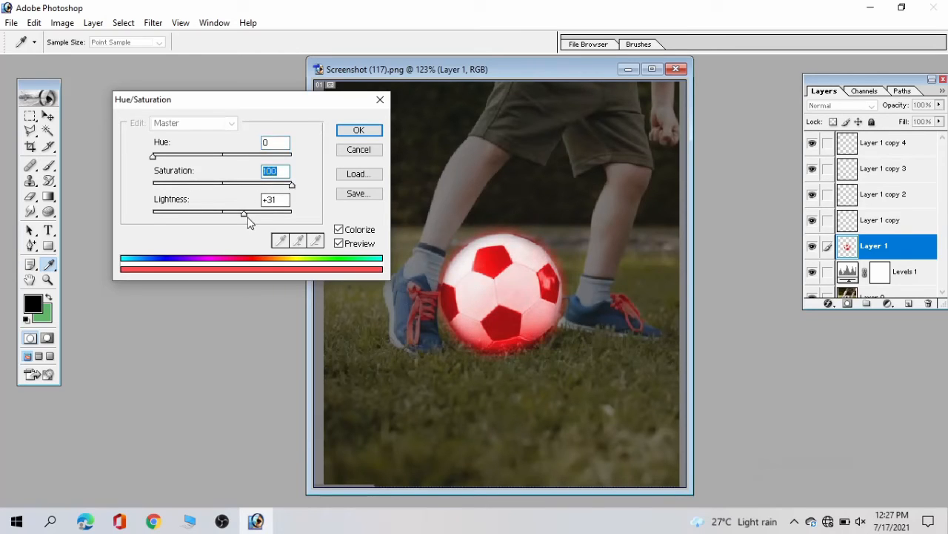
mouse_move(244, 214)
left_mouse_down()
mouse_move(268, 215)
mouse_move(233, 217)
mouse_move(259, 216)
mouse_move(242, 215)
left_mouse_up()
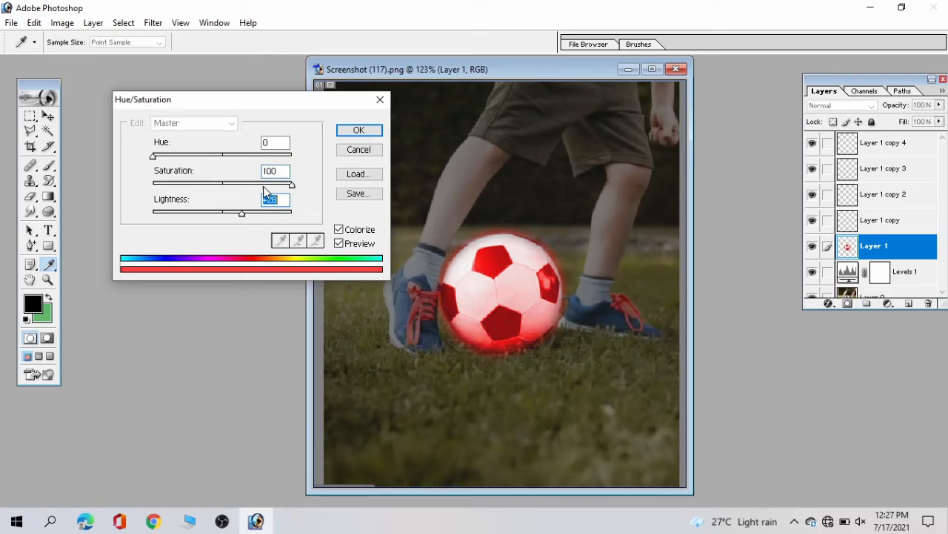
Shift the ball's colorize hue to 178 for a cyan tint, set lightness to +31 and apply the adjustment
left_click_drag(153, 157, 190, 162)
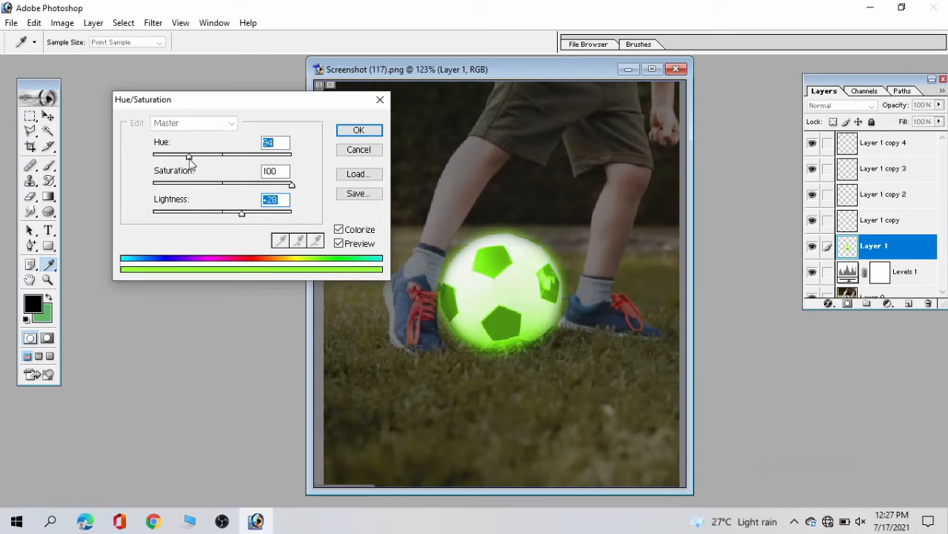
left_click_drag(191, 161, 225, 165)
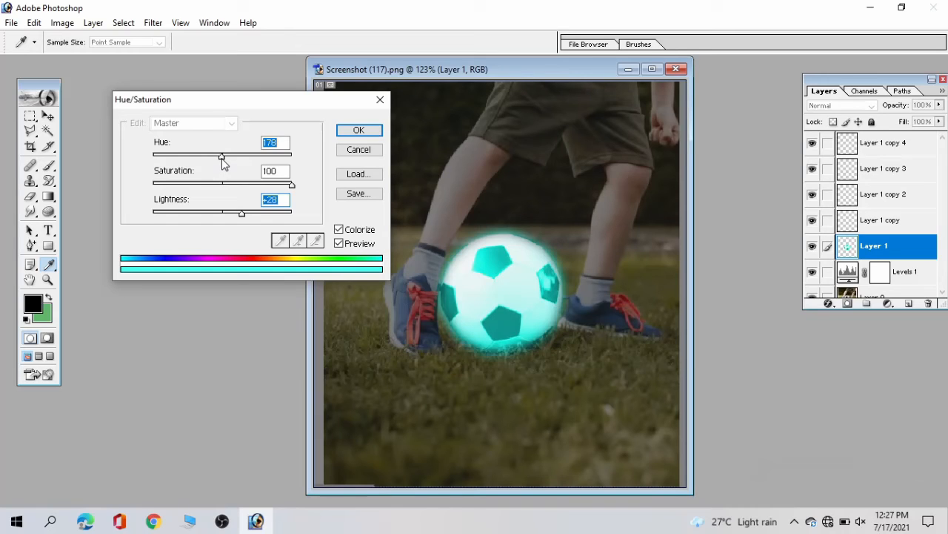
mouse_move(292, 184)
left_mouse_down()
mouse_move(223, 185)
mouse_move(290, 186)
left_mouse_up()
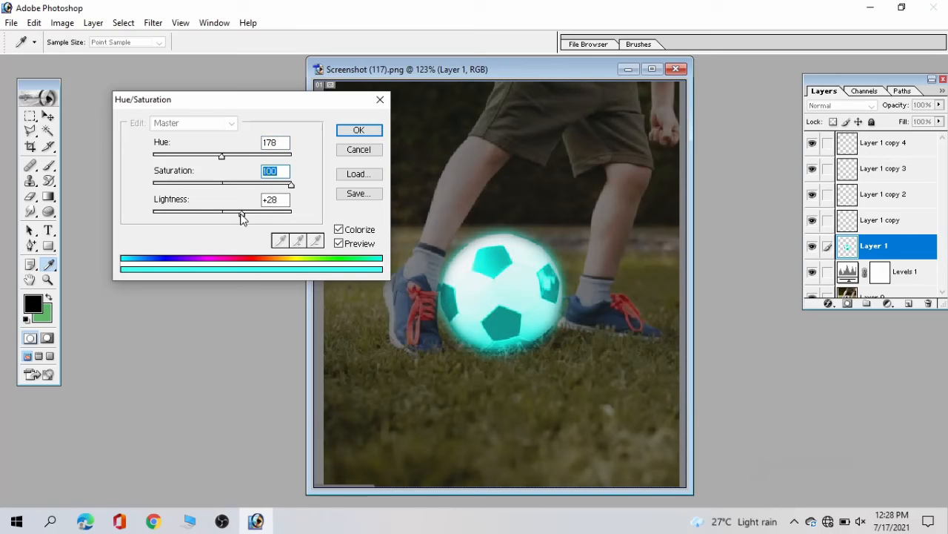
mouse_move(241, 217)
left_mouse_down()
mouse_move(252, 218)
mouse_move(245, 212)
left_mouse_up()
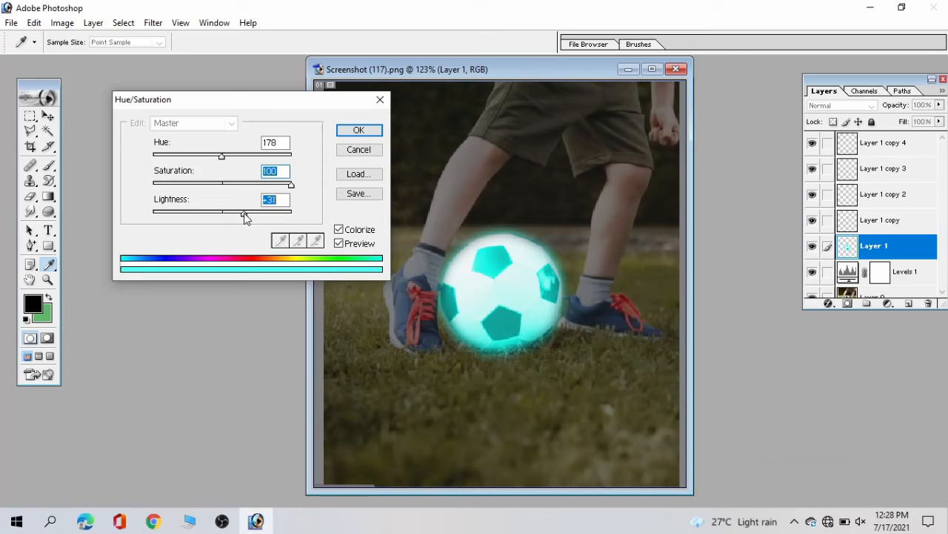
left_click(359, 130)
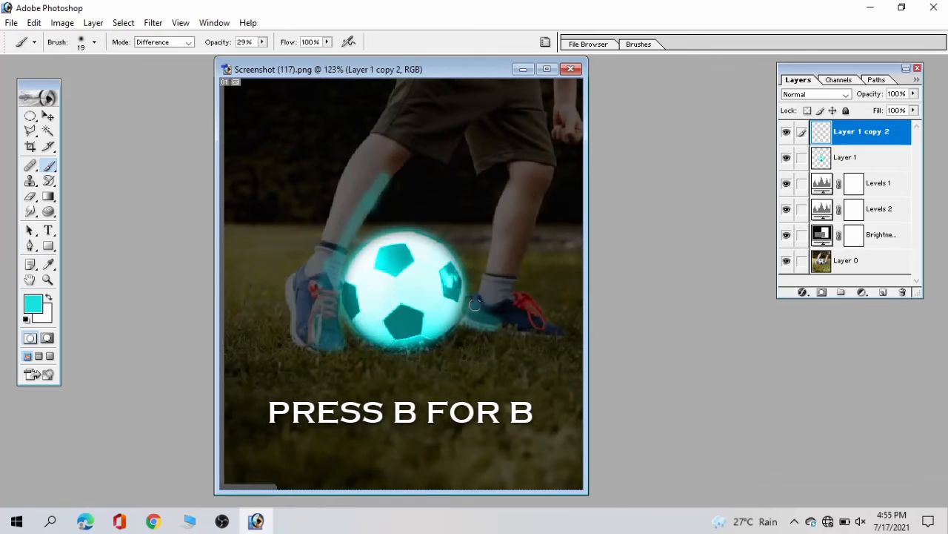
Paint cyan light on Layer 1 copy 2 along the right-hand leg and around the ball's edge with a 19-pixel brush at 29% opacity
mouse_move(484, 290)
left_mouse_down()
mouse_move(505, 205)
mouse_move(496, 262)
left_mouse_up()
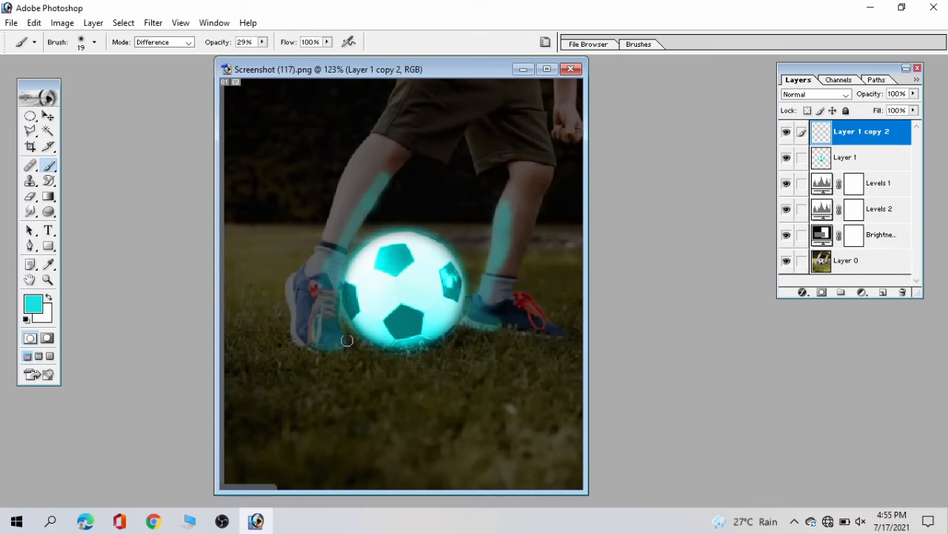
mouse_move(349, 336)
left_mouse_down()
mouse_move(362, 346)
mouse_move(345, 338)
left_mouse_up()
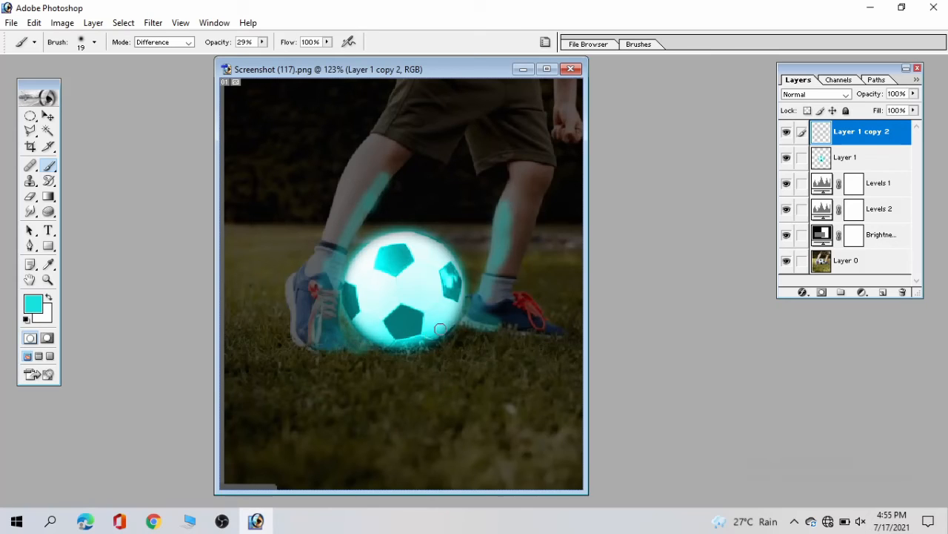
mouse_move(463, 328)
left_mouse_down()
mouse_move(423, 355)
mouse_move(357, 352)
mouse_move(424, 349)
mouse_move(444, 337)
mouse_move(475, 291)
mouse_move(449, 250)
left_mouse_up()
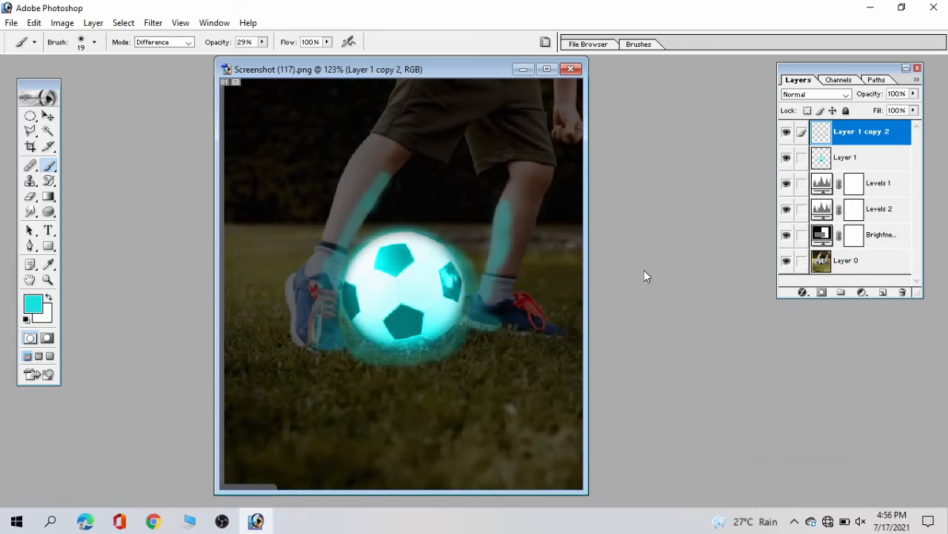
Reduce the opacity of Layer 1 copy 2 to 42%
left_click(915, 100)
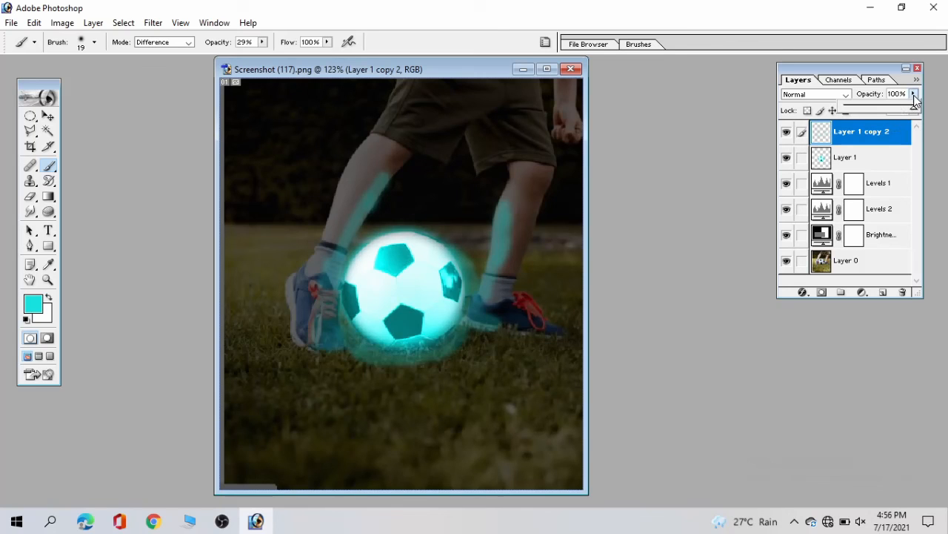
left_click_drag(916, 110, 871, 131)
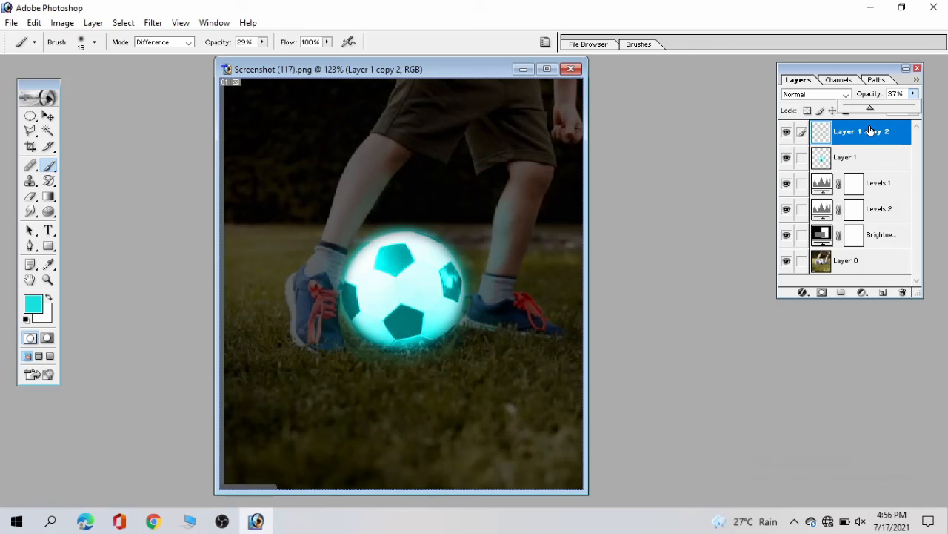
left_click_drag(869, 130, 875, 107)
Set Layer 1 copy 2 to Overlay blending at 100% opacity and switch to the Move tool
left_click(845, 95)
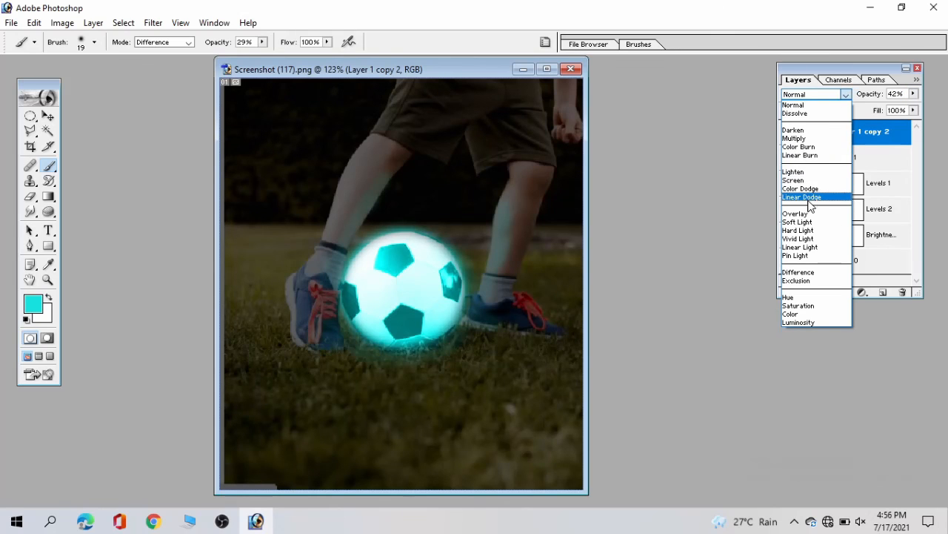
left_click(808, 214)
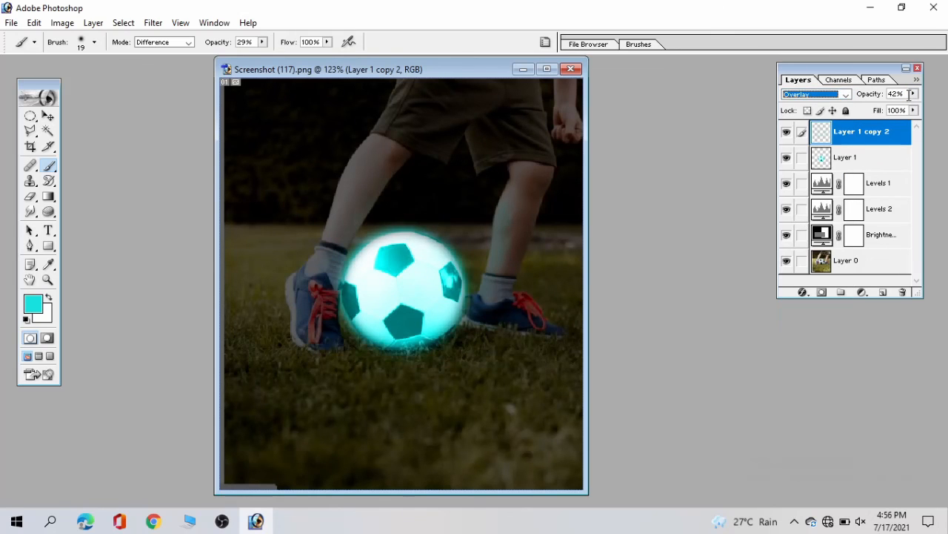
left_click(914, 94)
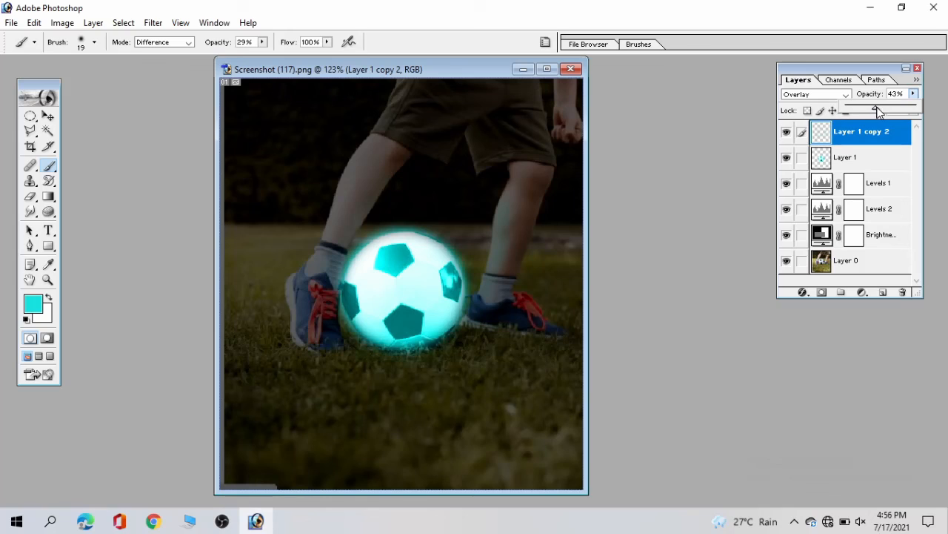
left_click_drag(876, 107, 924, 109)
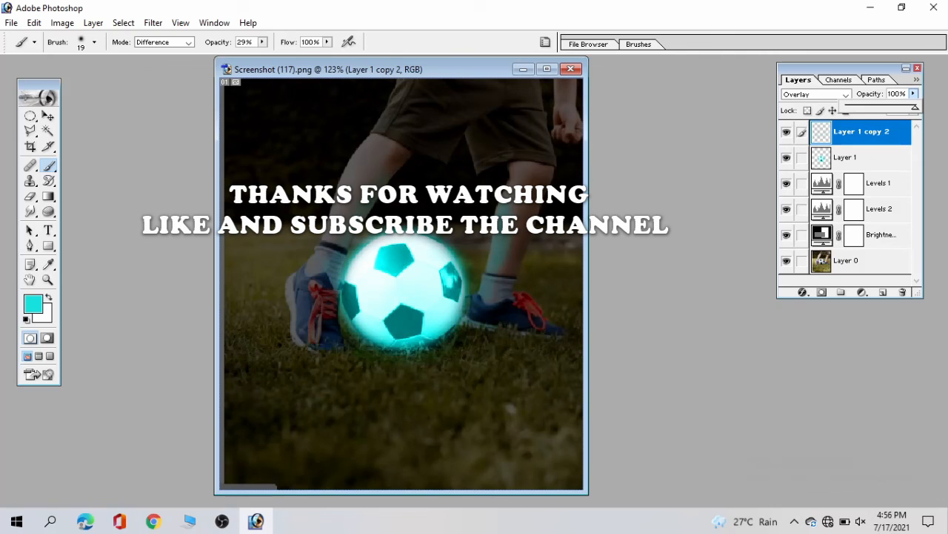
left_click(47, 115)
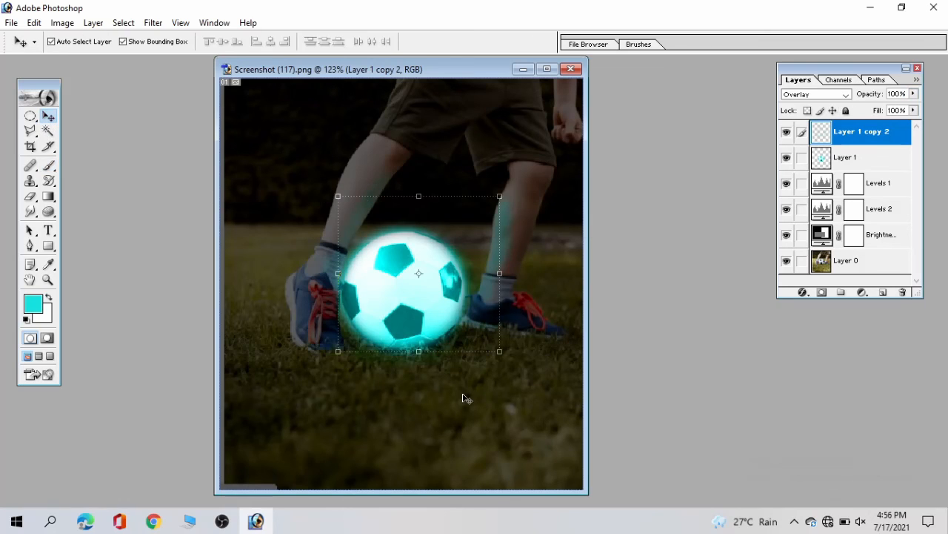